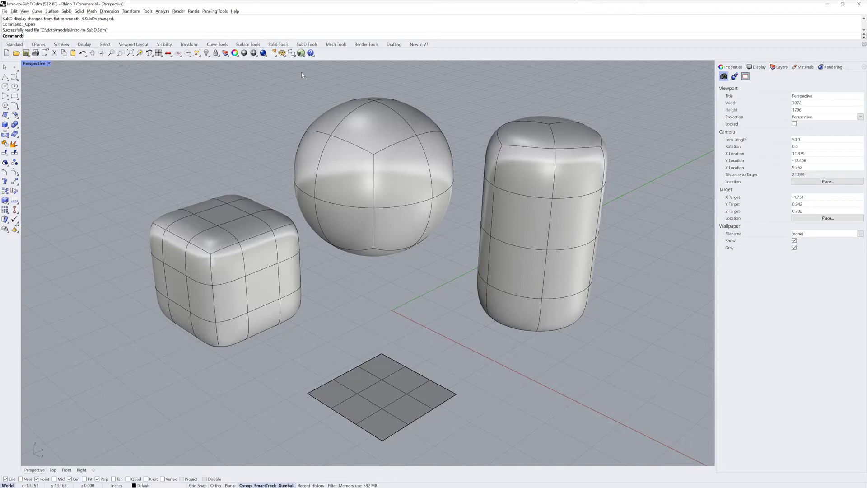
Step: Bring up the SubD tool set and zoom in on the SubD sphere
left_click(307, 44)
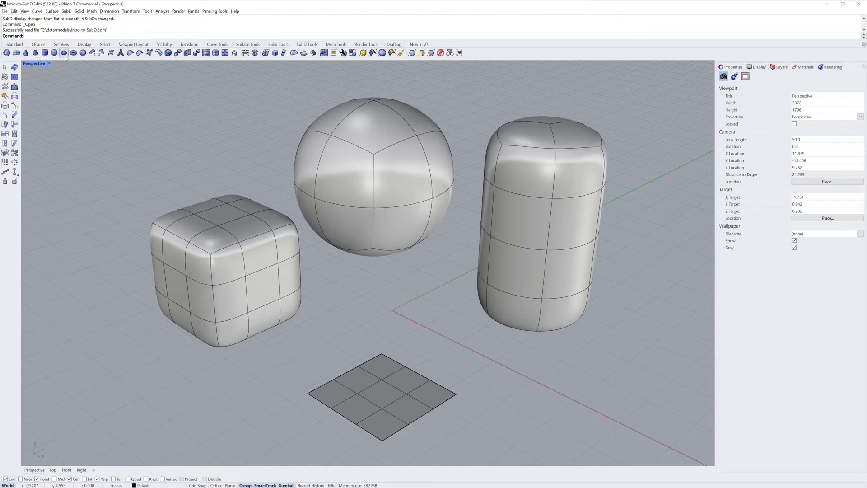
right_click_drag(323, 247, 438, 228)
left_click(403, 200)
type("zs")
key("Return")
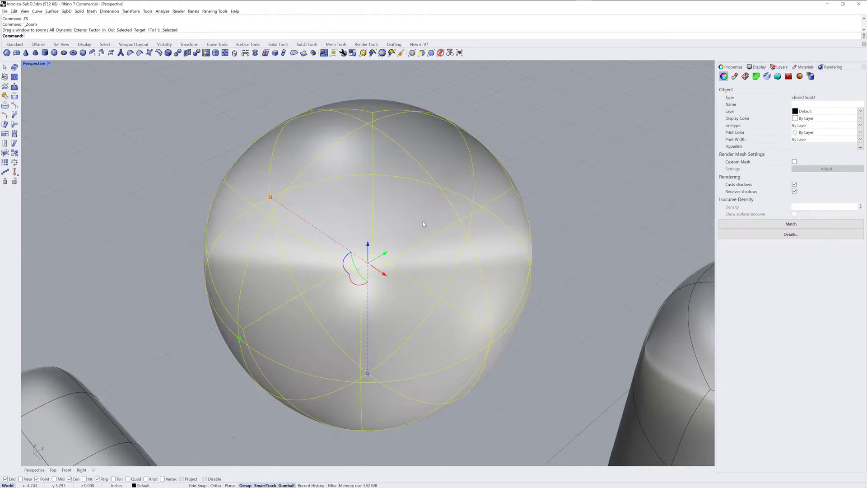
left_click(569, 219)
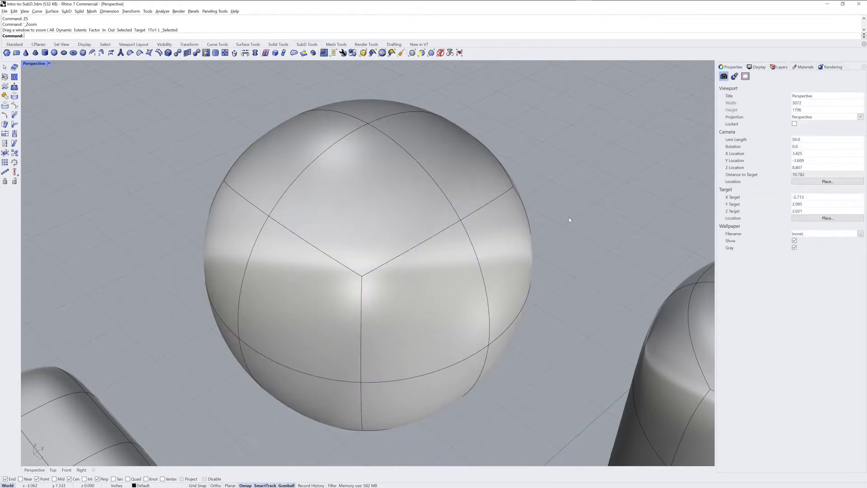
Step: Select a single face, an edge and a vertex of the sphere in turn, clearing each selection
left_click(410, 230, "ctrl+shift")
left_click(587, 184)
left_click(433, 187, "ctrl+shift")
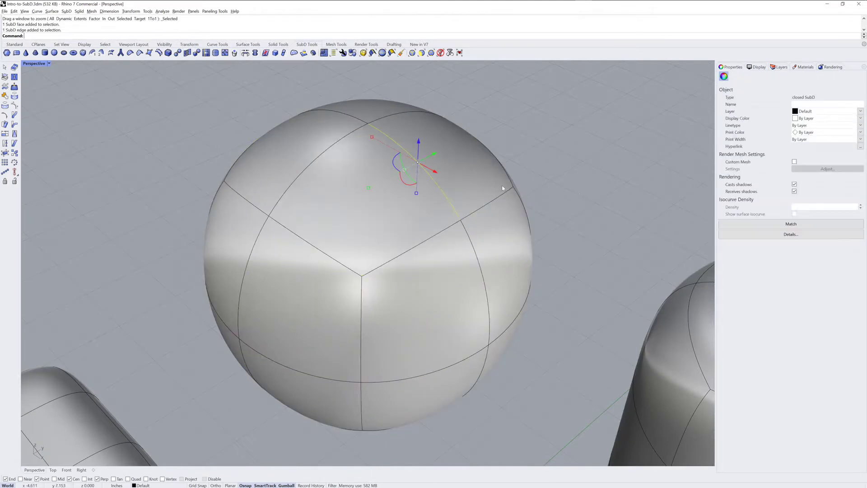
left_click(555, 195)
left_click(461, 221, "ctrl+shift")
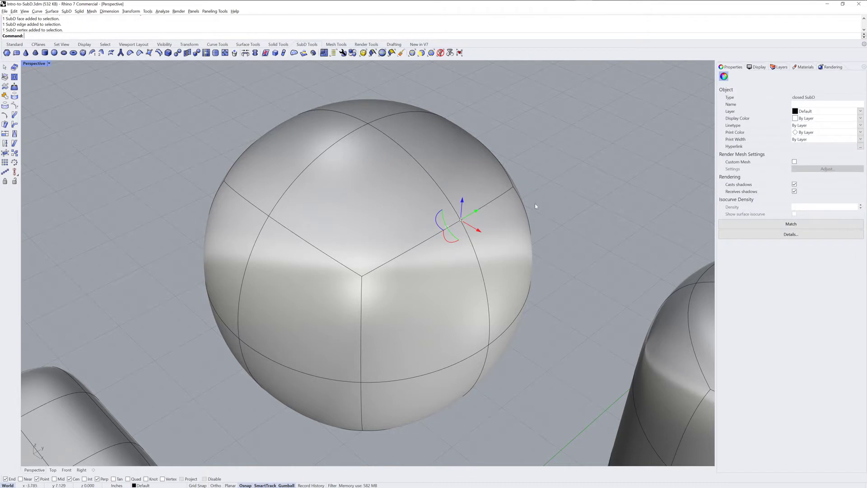
left_click(587, 188)
left_click(446, 198, "ctrl+shift")
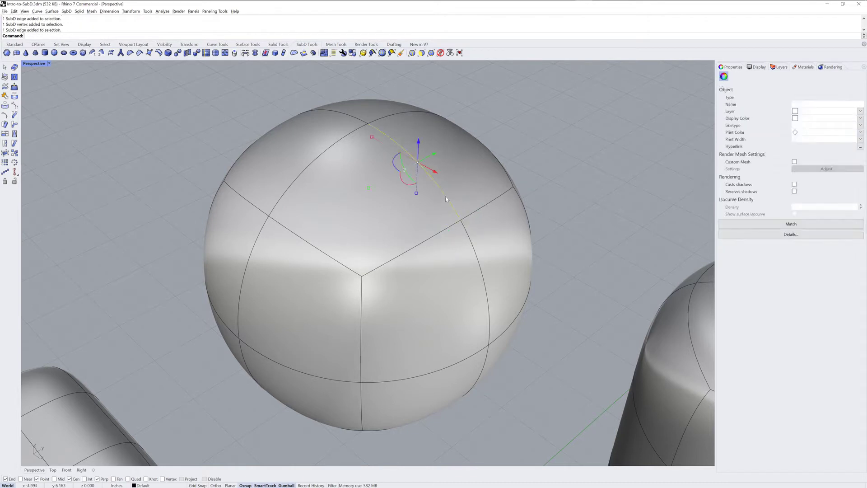
left_click(577, 164)
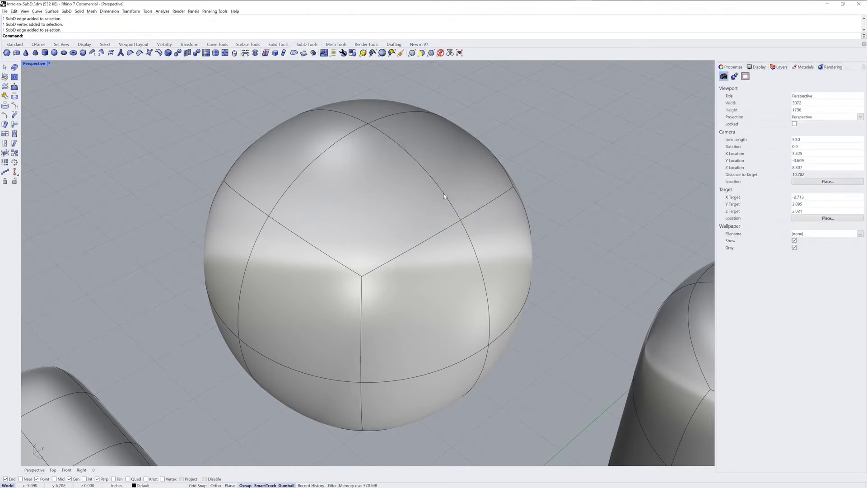
Step: Select an edge loop and two face loops running in different directions on the sphere, clearing each selection
double_click(445, 196, "ctrl+shift")
left_click(602, 181)
left_click(415, 216, "ctrl+shift")
double_click(461, 186, "ctrl+shift")
left_click(598, 181)
left_click(407, 211, "ctrl+shift")
double_click(434, 278, "ctrl+shift")
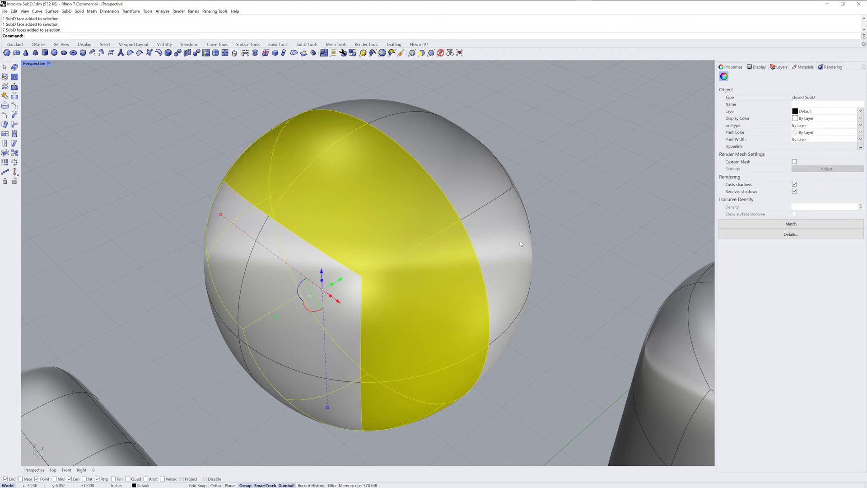
left_click(580, 224)
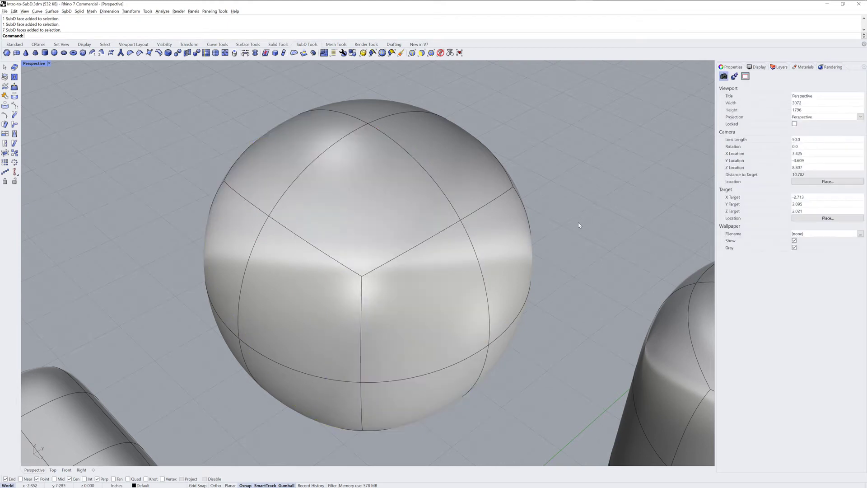
Step: Show the sphere's control points and hide them again
left_click(457, 257)
key("F10")
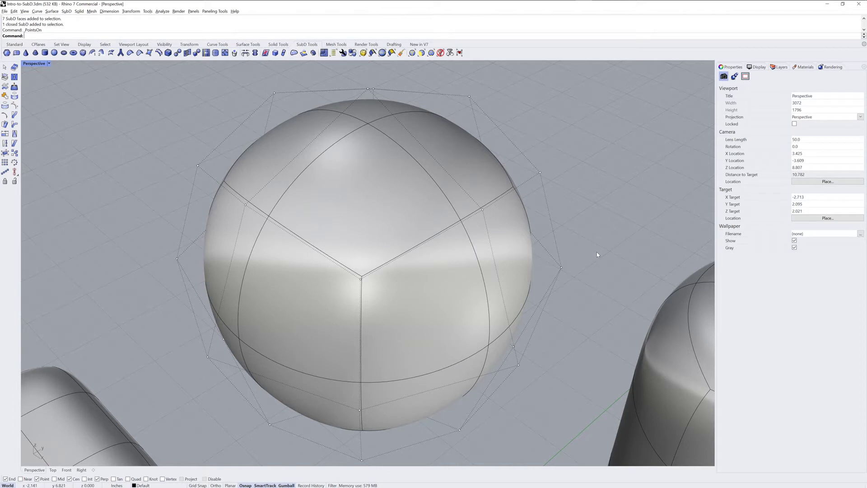
key("F11")
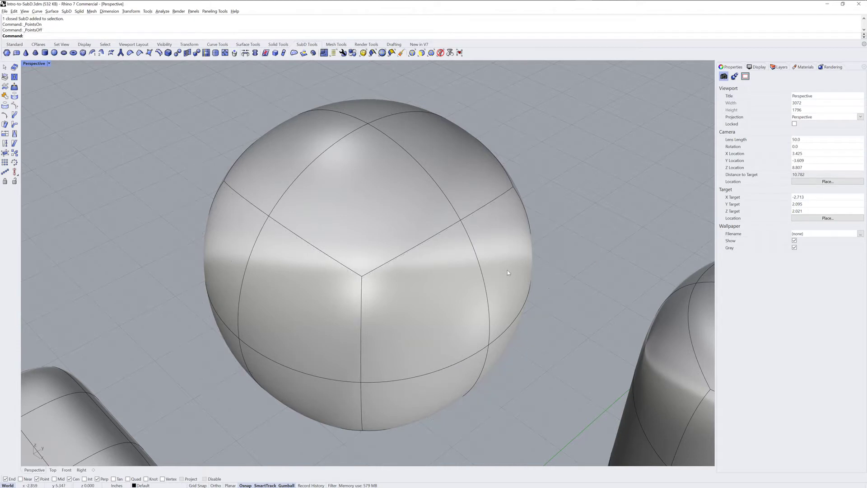
Step: Switch the SubD display from smooth to flat and clear the sphere selection
left_click(507, 271)
key("Tab")
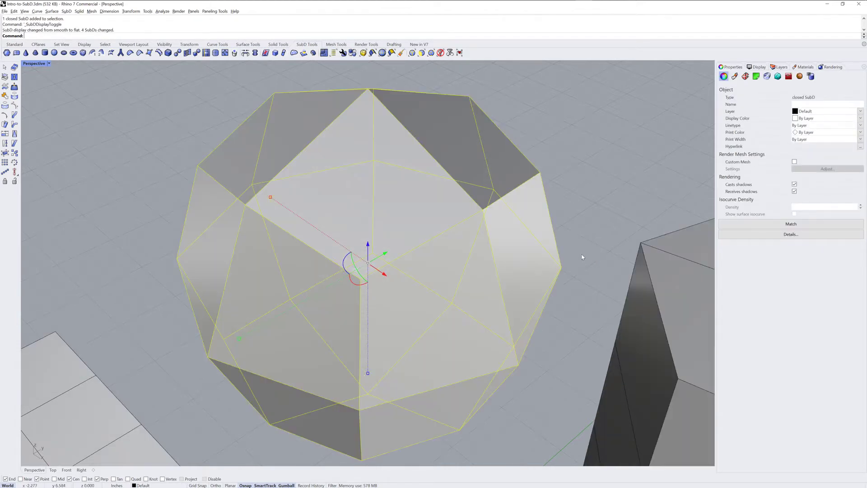
left_click(568, 264)
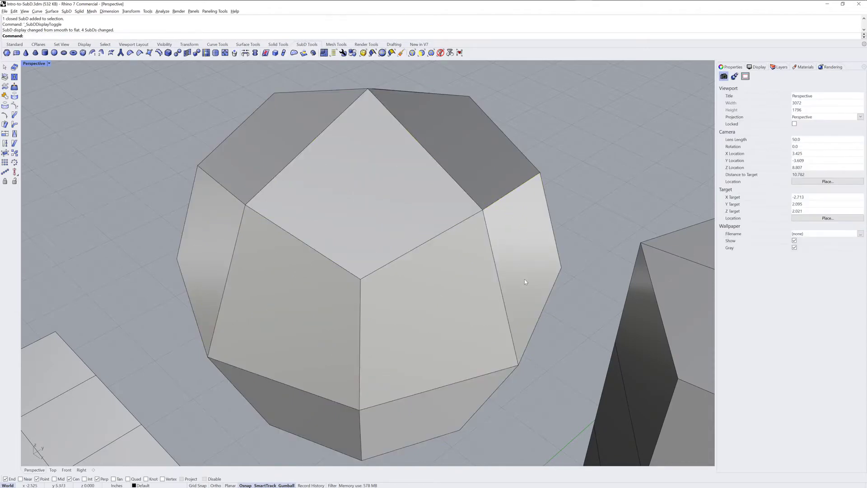
Step: Compare smooth and flat display of the box, sphere and cylinder with their control points shown, and hide the points
key("ctrl+shift+e")
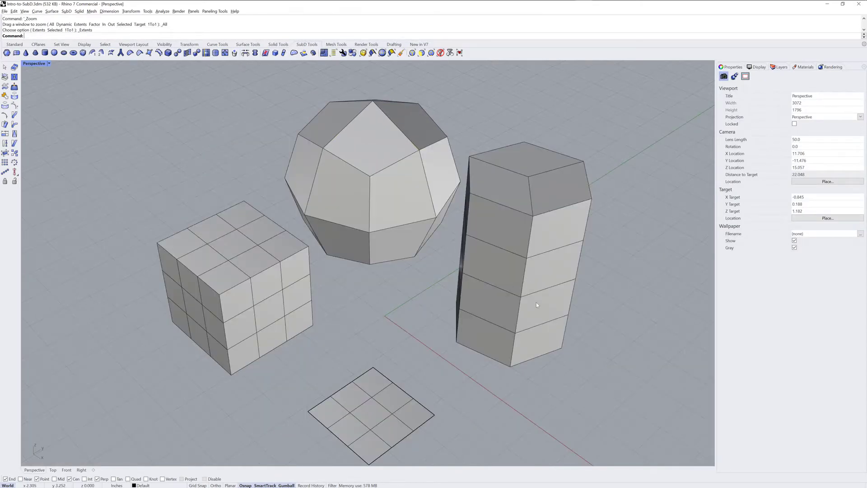
left_click_drag(638, 291, 209, 185)
key("F10")
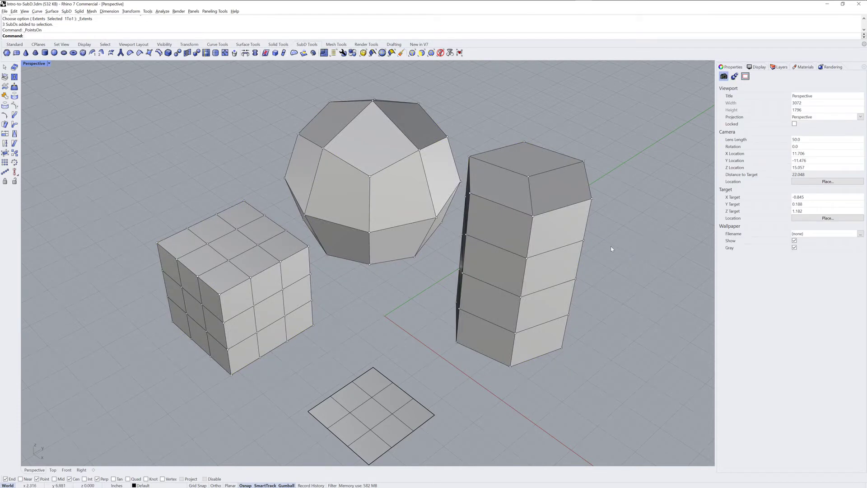
key("Tab")
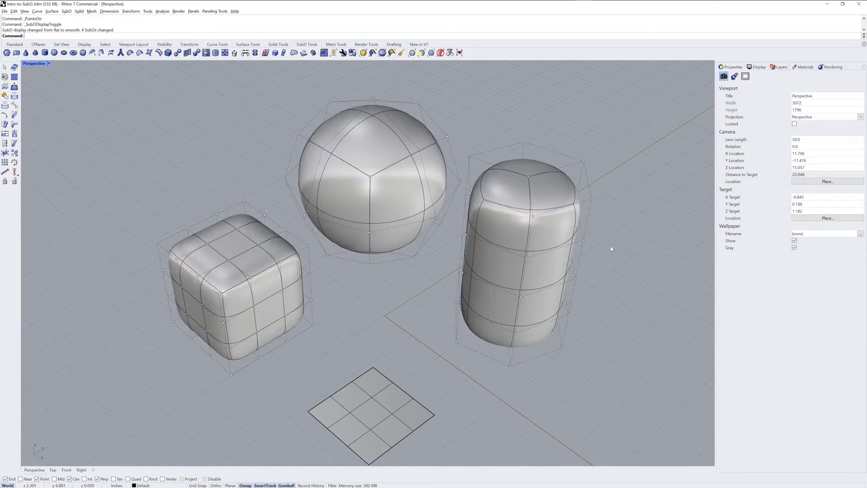
key("Tab")
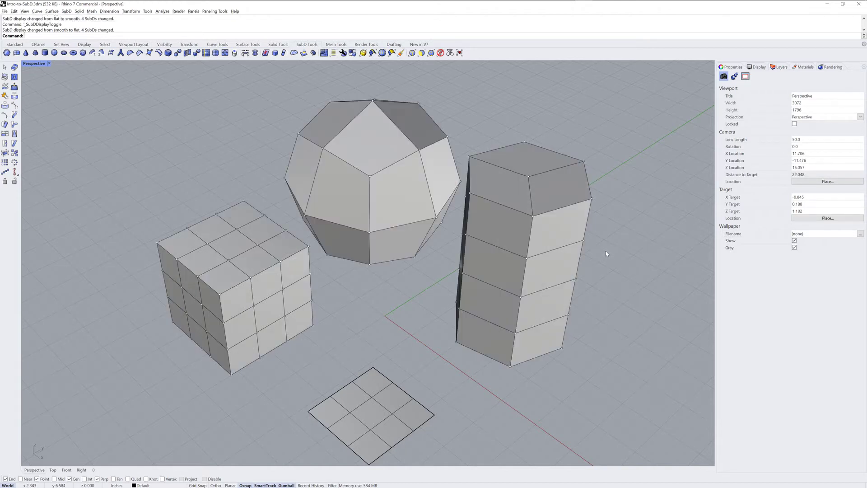
key("F11")
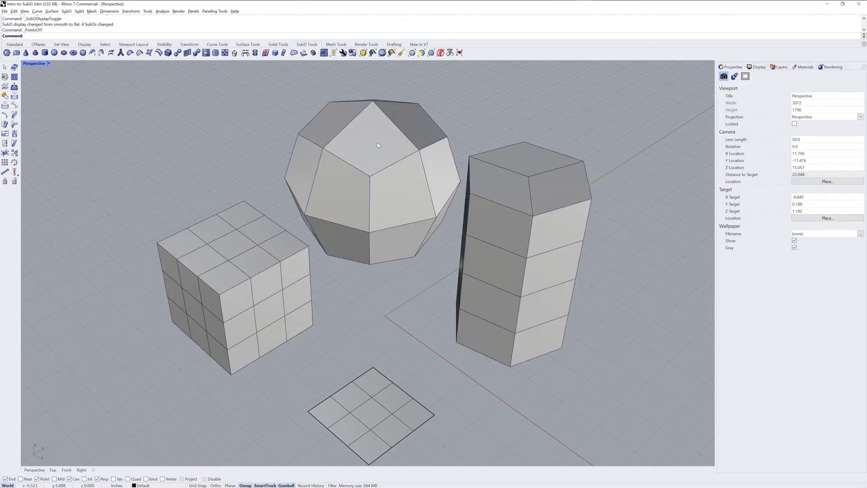
Step: Scale the sphere's four top faces vertically in flat display and switch the SubD display to smooth
left_click(378, 142, "ctrl+shift")
right_click_drag(379, 143, 400, 245)
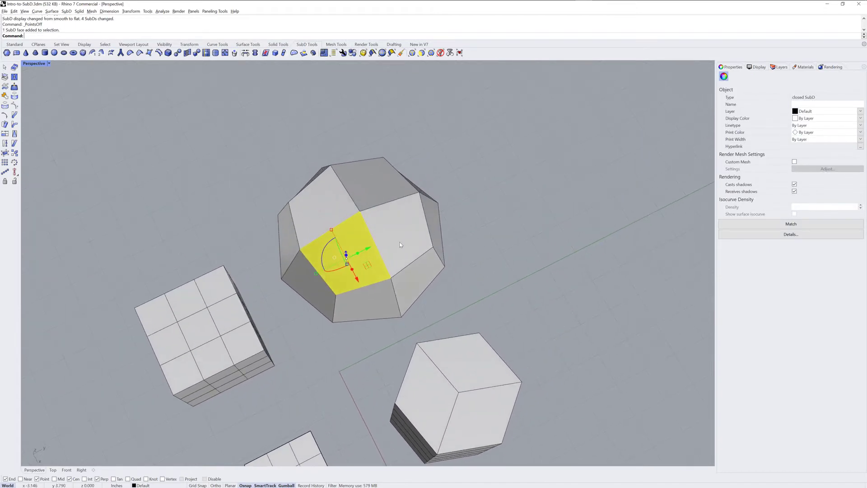
scroll(399, 245, "up", 3)
left_click(387, 202, "ctrl+shift")
left_click(357, 149, "ctrl+shift")
scroll(349, 224, "up", 2)
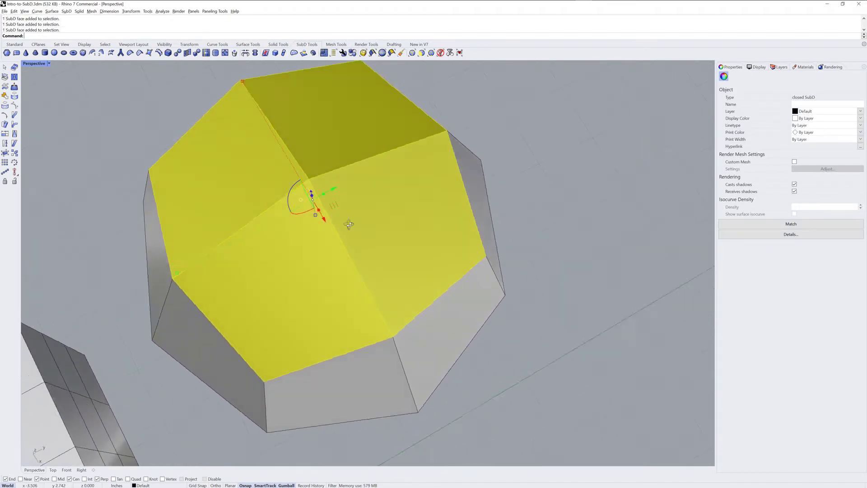
right_click_drag(349, 225, 368, 194)
left_click_drag(314, 240, 314, 203)
left_click(546, 186)
key("Tab")
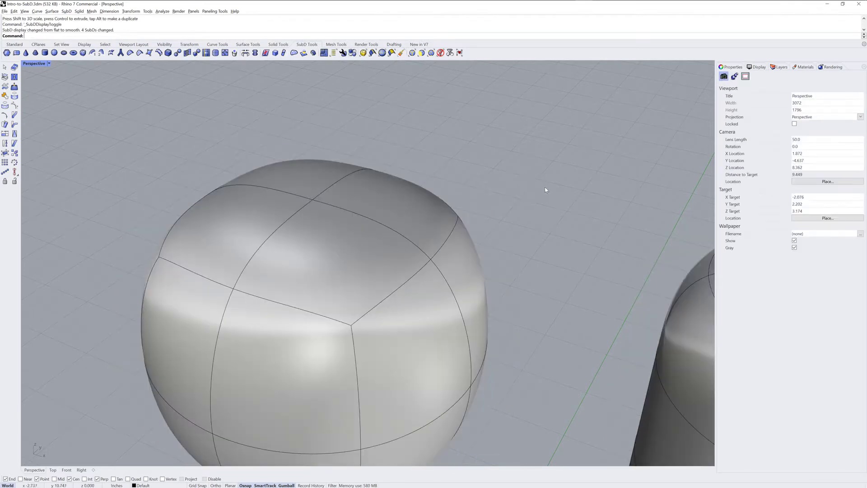
Step: Extrude the sphere's four top faces slightly upward
scroll(470, 248, "down", 5)
left_click(304, 209, "ctrl+shift")
left_click(411, 222, "ctrl+shift")
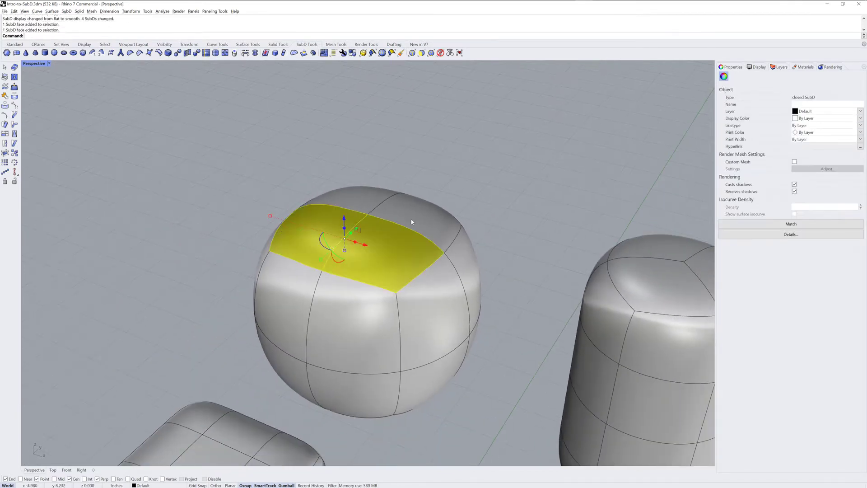
left_click(412, 222, "ctrl+shift")
left_click(358, 200, "ctrl+shift")
right_click_drag(400, 219, 376, 211)
left_click_drag(368, 207, 368, 198)
left_click(518, 161)
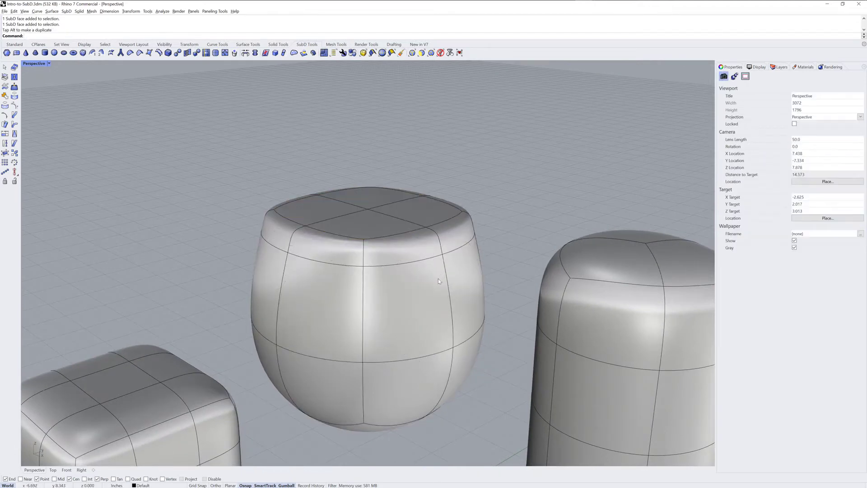
Step: Extrude the middle column of three faces on the box's side outward
right_click_drag(438, 279, 445, 274)
scroll(440, 281, "down", 2)
right_click_drag(446, 335, 423, 258, "shift")
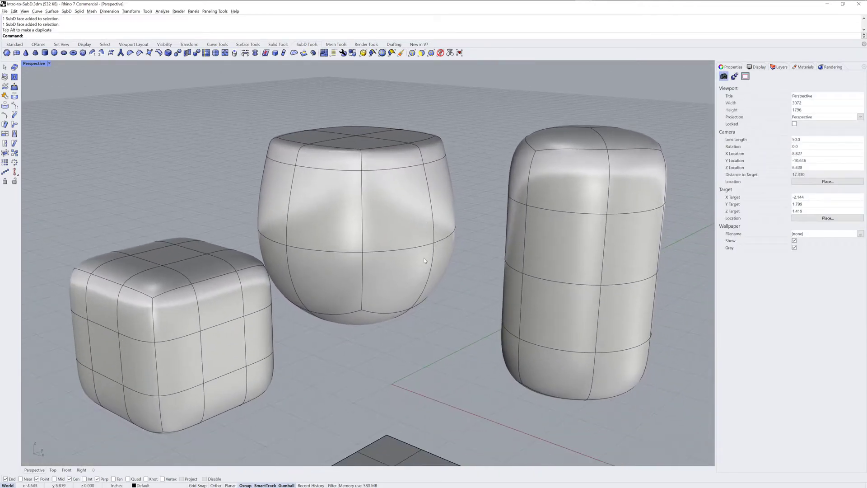
left_click(222, 305, "ctrl+shift")
left_click(230, 368, "ctrl+shift")
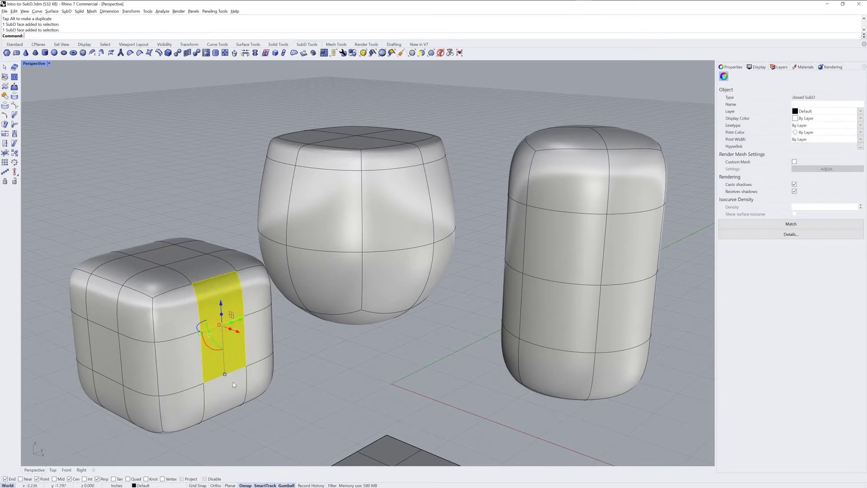
left_click(223, 409, "ctrl+shift")
left_click_drag(231, 353, 276, 373)
left_click(345, 323)
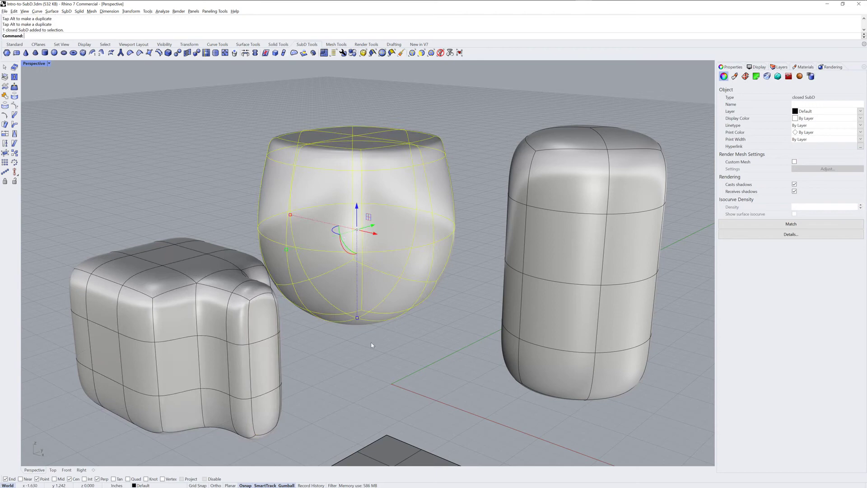
right_click_drag(371, 345, 419, 290, "shift")
left_click(372, 302)
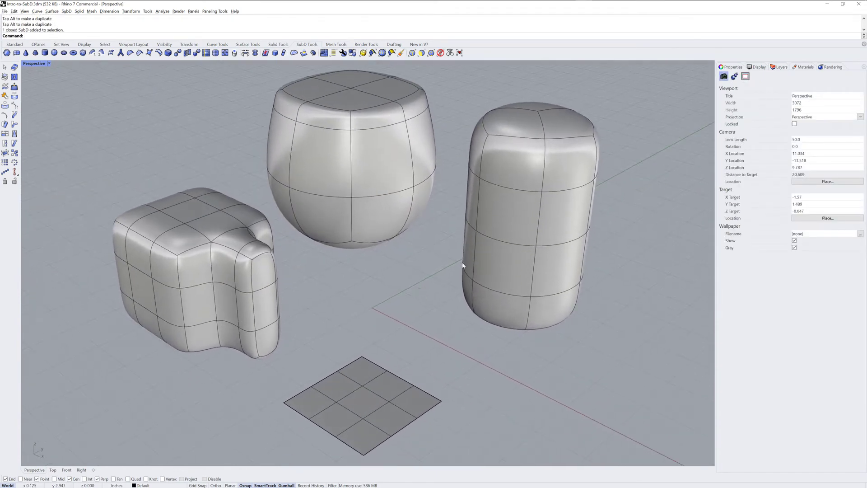
left_click(540, 209, "ctrl+shift")
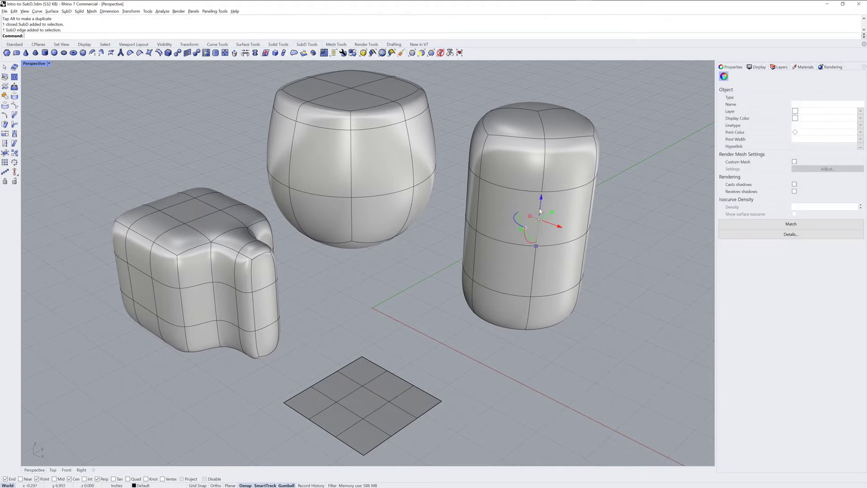
right_click_drag(565, 231, 591, 244)
double_click(545, 171, "ctrl+shift")
scroll(565, 153, "up", 3)
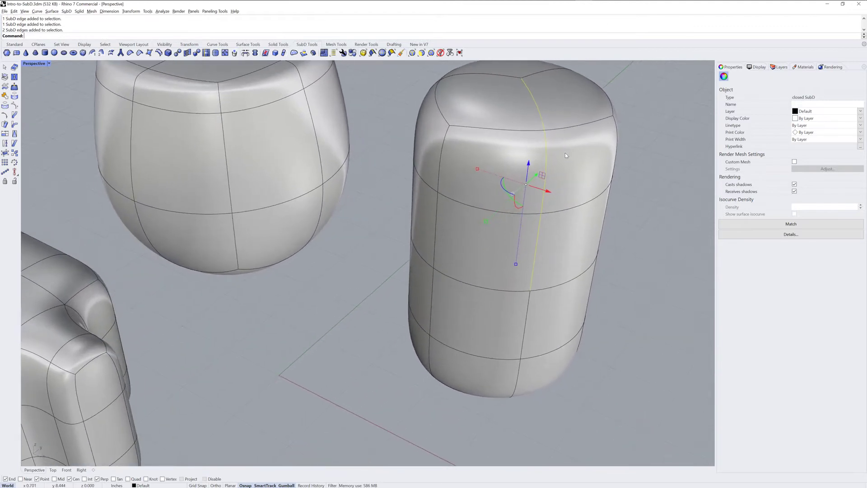
left_click(668, 168)
Step: Crease the chain of edges running from the cylinder's top centre down its side to the bottom centre
left_click(535, 113, "ctrl+shift")
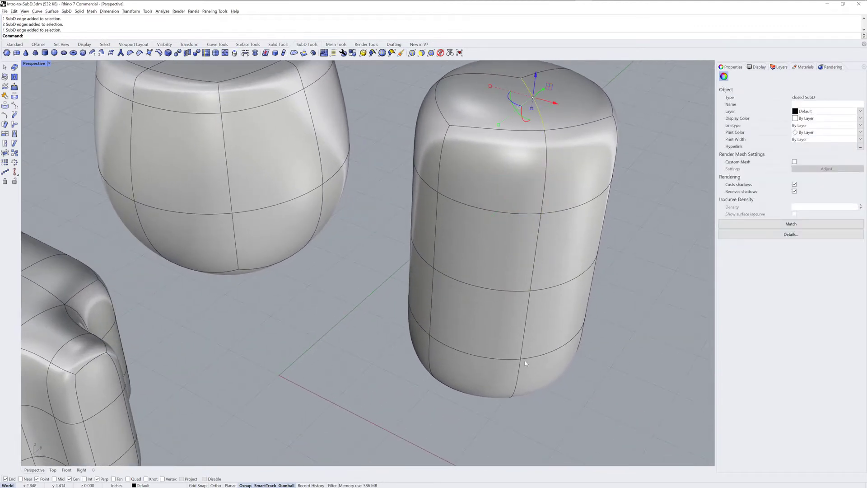
left_click(518, 377, "ctrl+shift")
left_click(523, 330, "ctrl+shift")
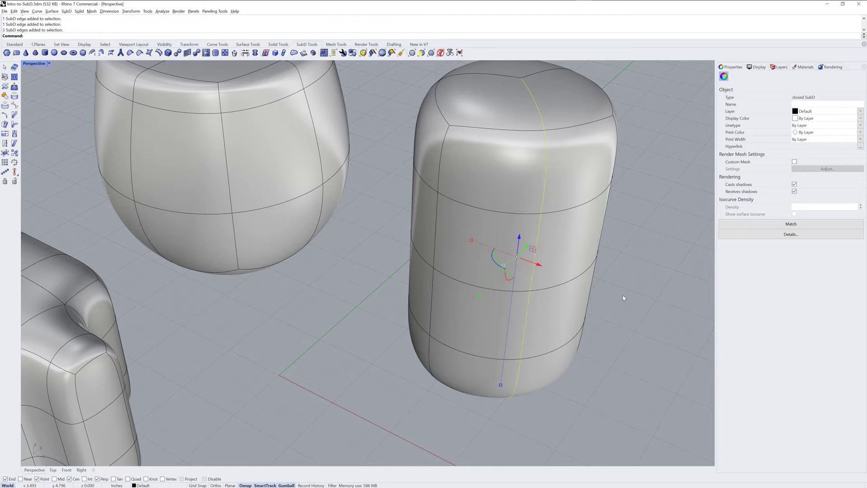
right_click_drag(624, 298, 482, 277)
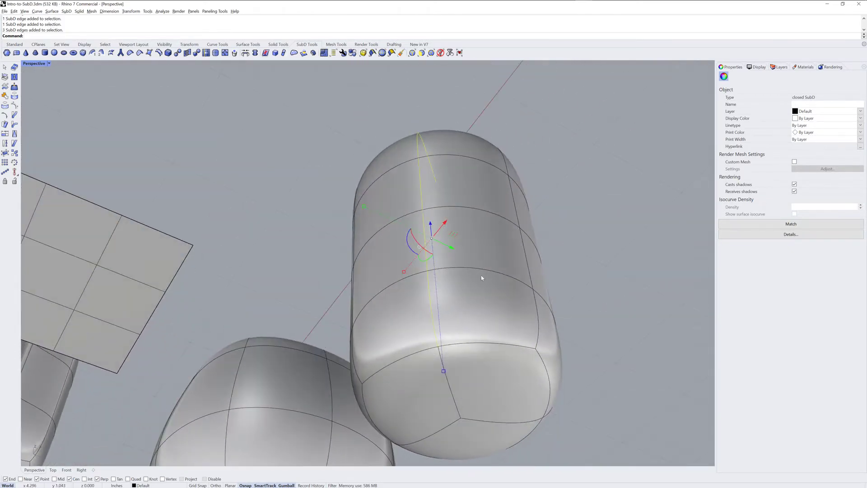
left_click(450, 391, "ctrl+shift")
mouse_move(477, 330)
right_mouse_down()
mouse_move(467, 306)
mouse_move(465, 340)
mouse_move(459, 330)
right_mouse_up()
left_click(140, 53)
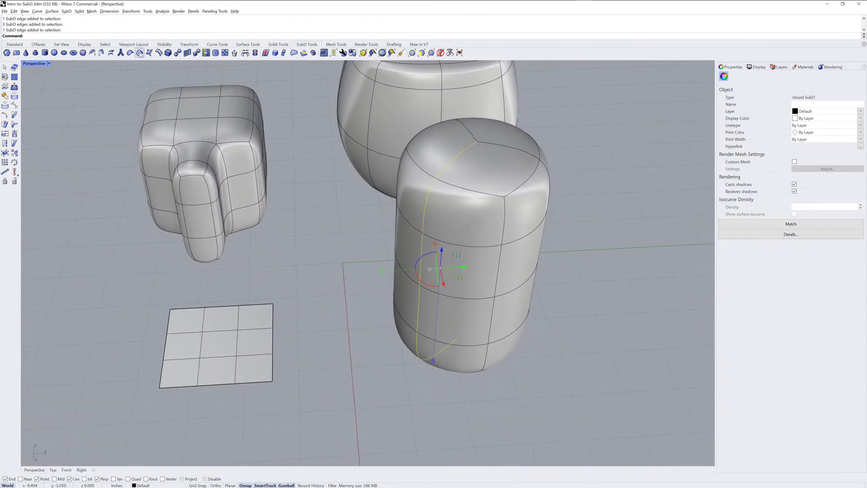
right_click_drag(479, 275, 428, 323)
left_click(572, 273)
Step: Remove the crease from the far corner vertex of the SubD plane so that corner rounds off
left_click(332, 309, "ctrl+shift")
scroll(351, 285, "up", 10)
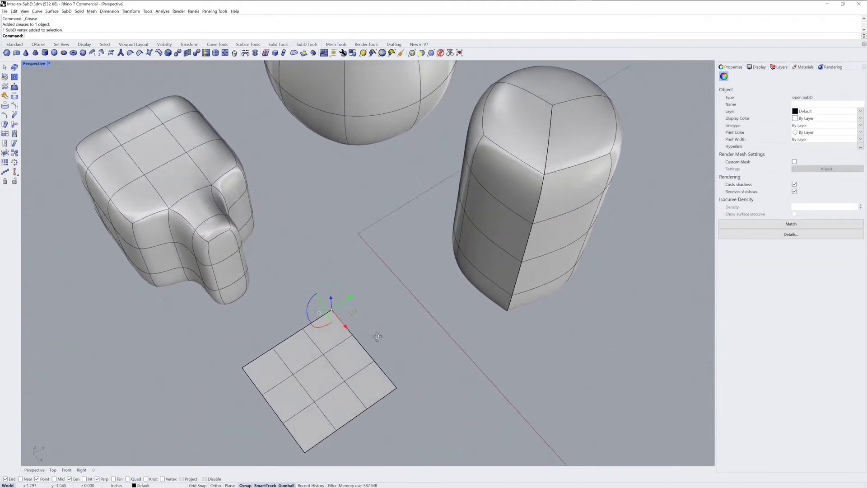
scroll(351, 285, "up", 1)
right_click_drag(387, 330, 413, 234, "shift")
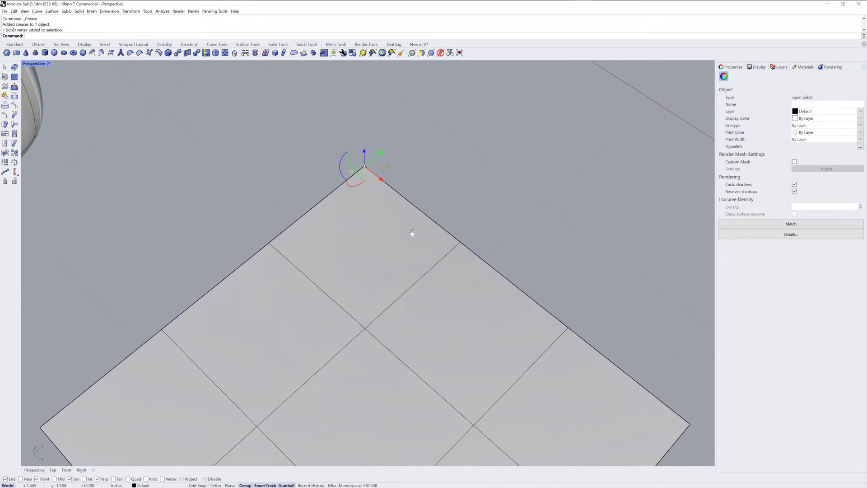
left_click(130, 53)
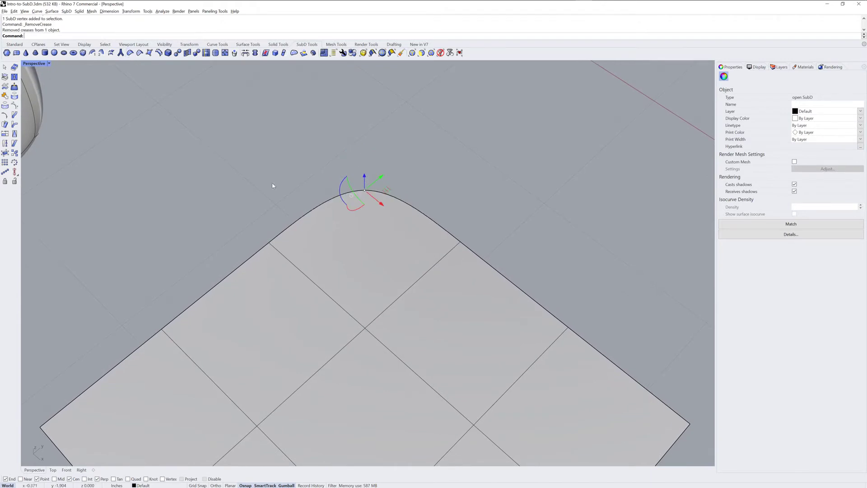
left_click(537, 195)
Step: Insert a new edge loop on one side of the sphere's vertical middle edge loop, with BothSides=No and OffsetMode=Absolute
scroll(473, 298, "down", 10)
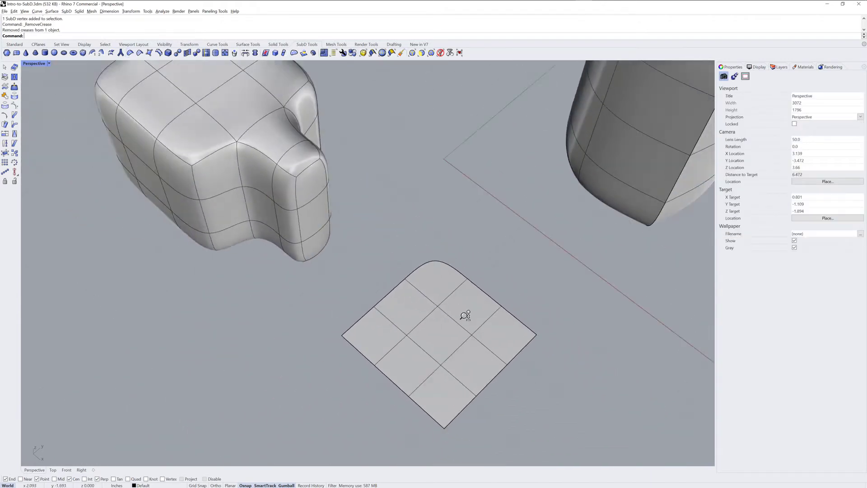
right_click_drag(461, 323, 458, 364)
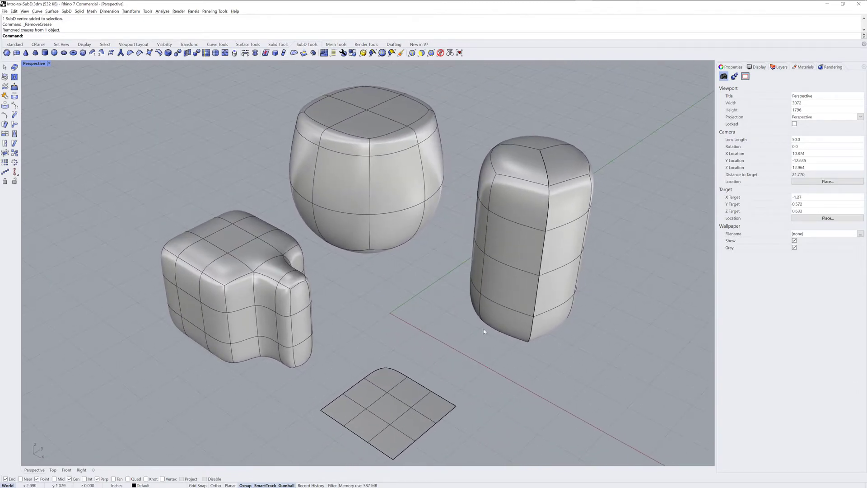
double_click(422, 162, "ctrl+shift")
right_click_drag(437, 177, 389, 272)
scroll(392, 174, "up", 3)
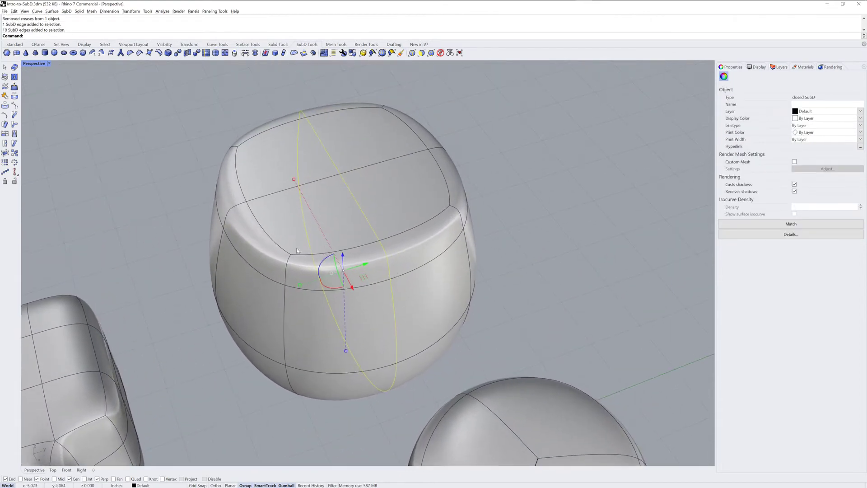
left_click(158, 53)
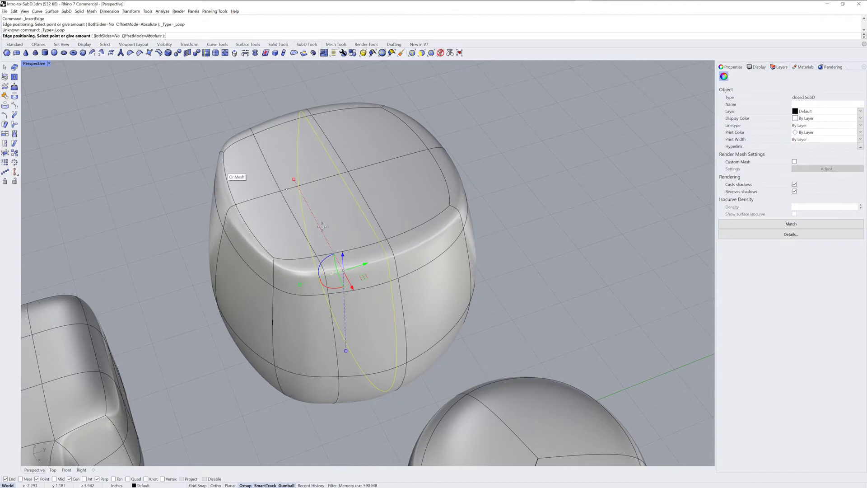
left_click(294, 180)
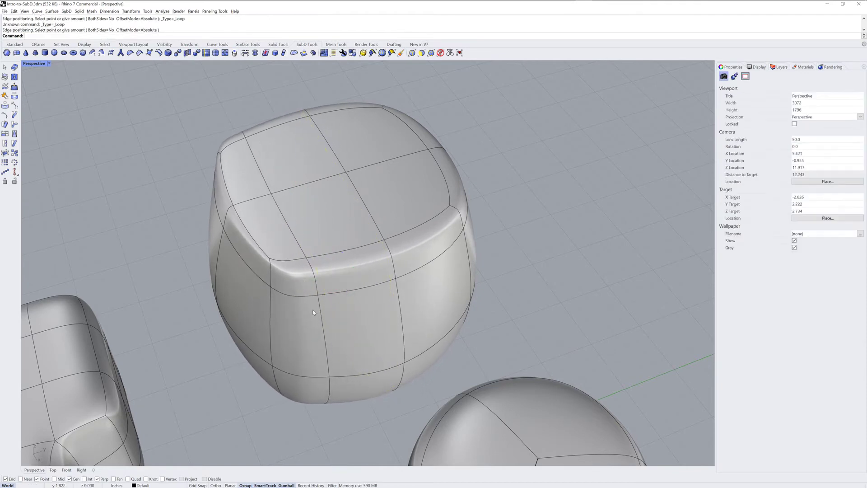
Step: Try deleting a single edge running from the sphere's top centre vertex to the front rim, and undo the deletion
mouse_move(421, 294)
right_mouse_down()
mouse_move(448, 275)
mouse_move(425, 292)
right_mouse_up()
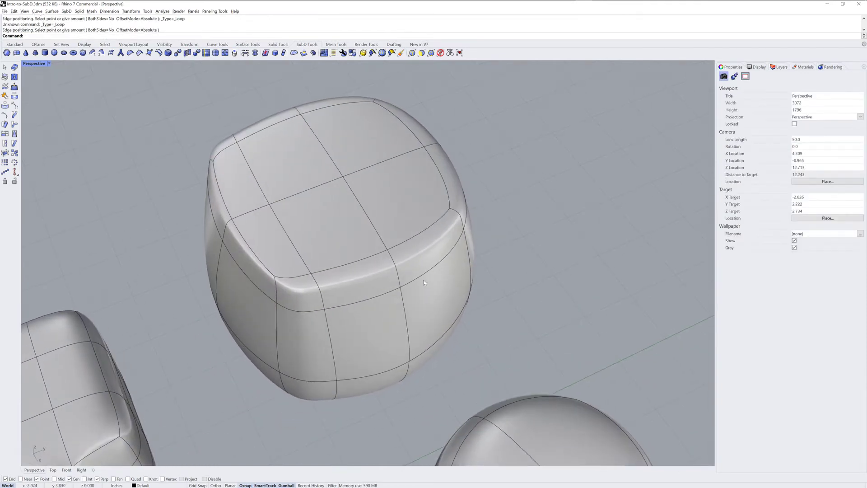
left_click(372, 223, "ctrl+shift")
key("Delete")
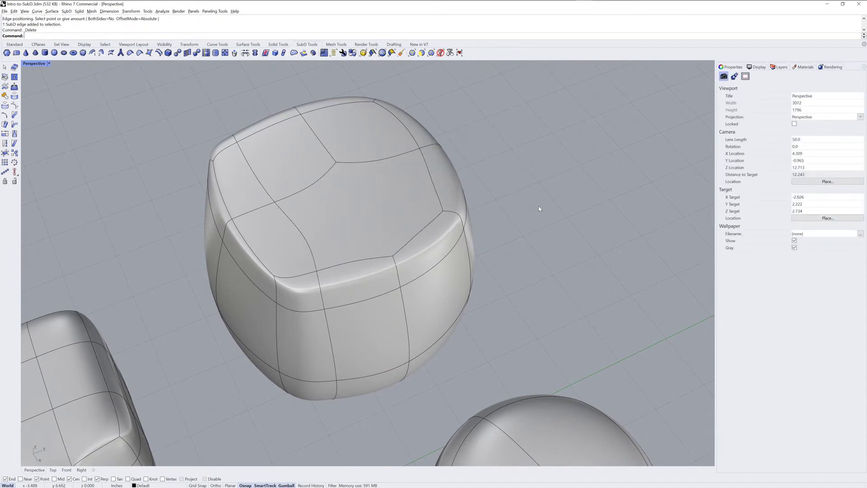
key("ctrl+z")
Step: Try deleting the vertex at the centre of the sphere's top, and undo the deletion
left_click(342, 178, "ctrl+shift")
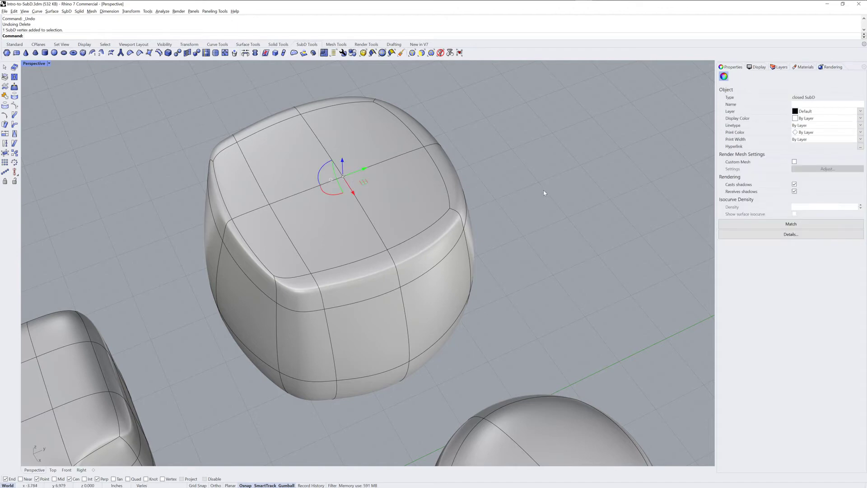
key("Delete")
right_click_drag(530, 206, 406, 252)
key("ctrl+z")
Step: Bridge one side face of the sphere to the facing side face of the cylinder with 3 segments, joined and without crease
scroll(469, 249, "down", 5)
scroll(407, 244, "up", 5)
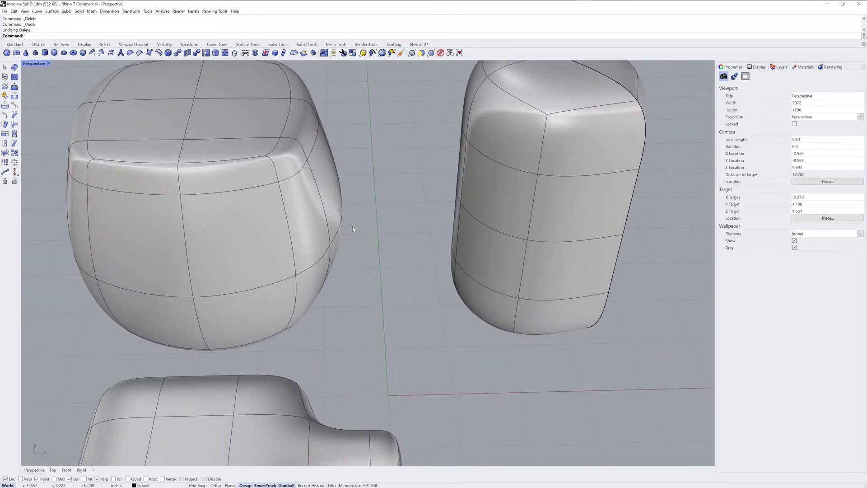
left_click(318, 222, "ctrl+shift")
right_click_drag(318, 222, 429, 197)
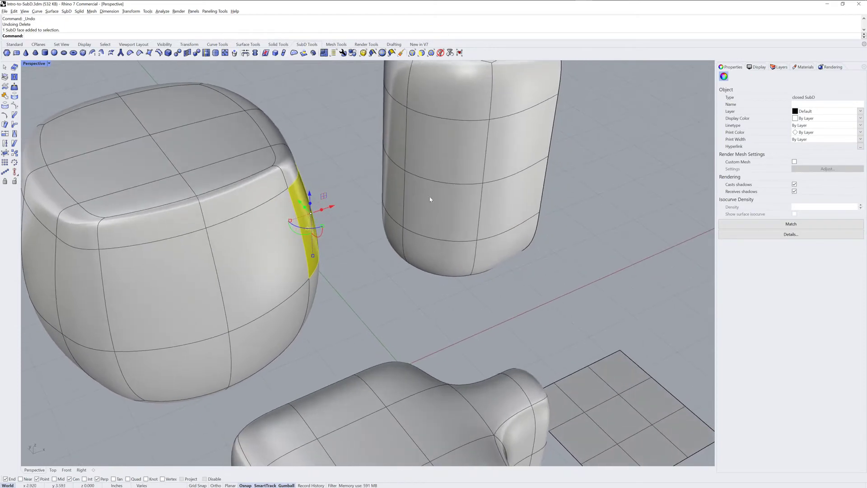
left_click(441, 156, "ctrl+shift")
right_click_drag(442, 156, 390, 254)
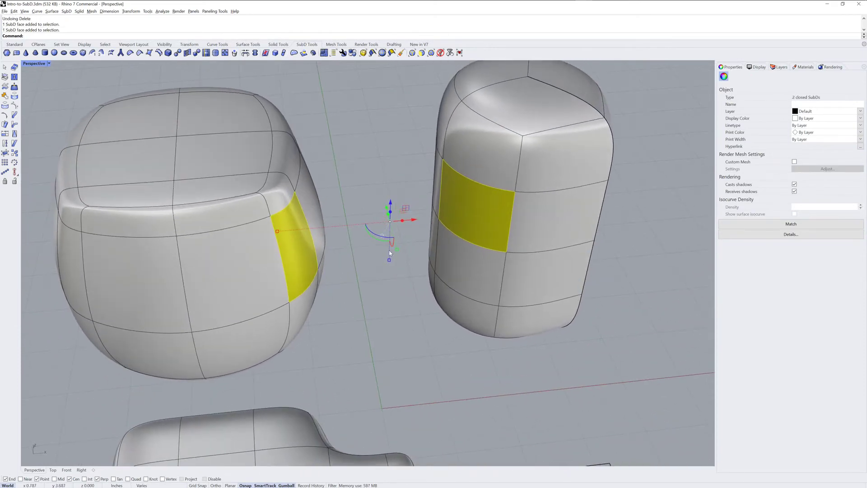
left_click(245, 52)
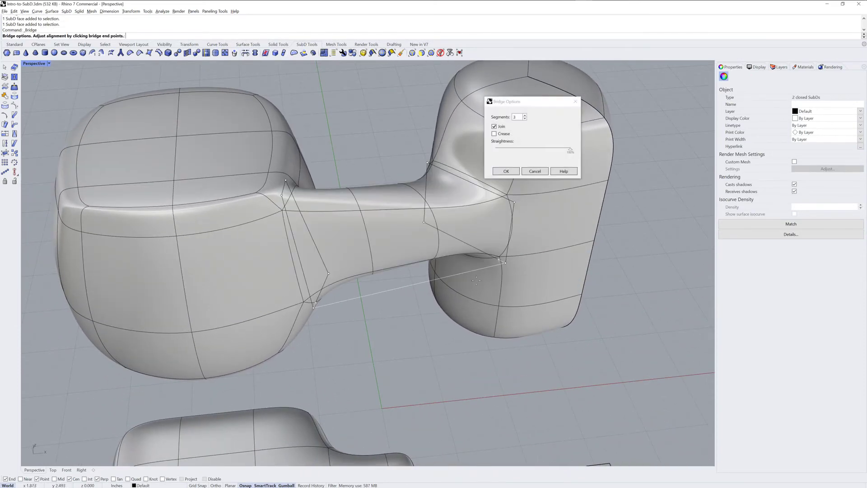
left_click(525, 119)
left_click(525, 118)
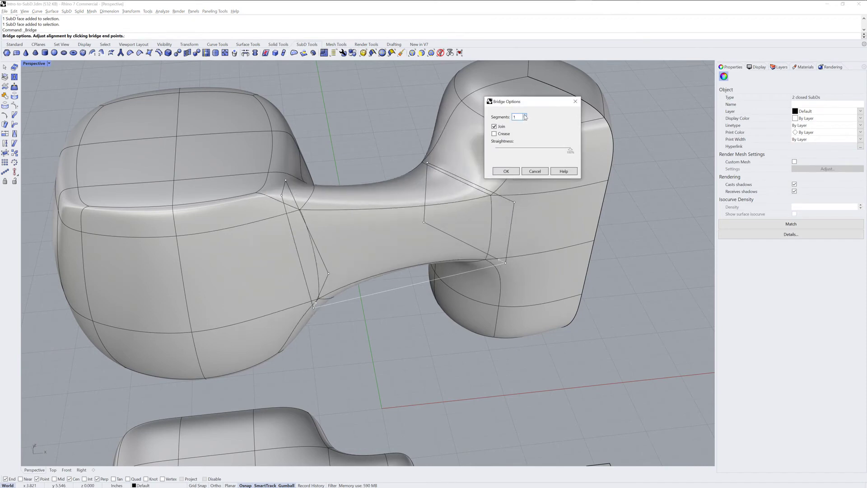
left_click(525, 115)
left_click(525, 116)
left_click(506, 171)
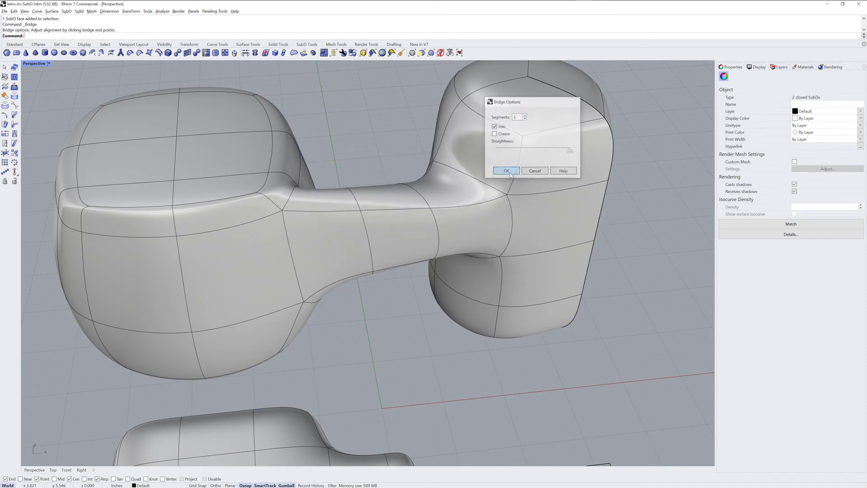
Step: Scale down the ring of faces in the middle of the bridge vertically to make it thinner
right_click_drag(497, 190, 441, 228)
left_click(391, 261, "ctrl+shift")
double_click(390, 229, "ctrl+shift")
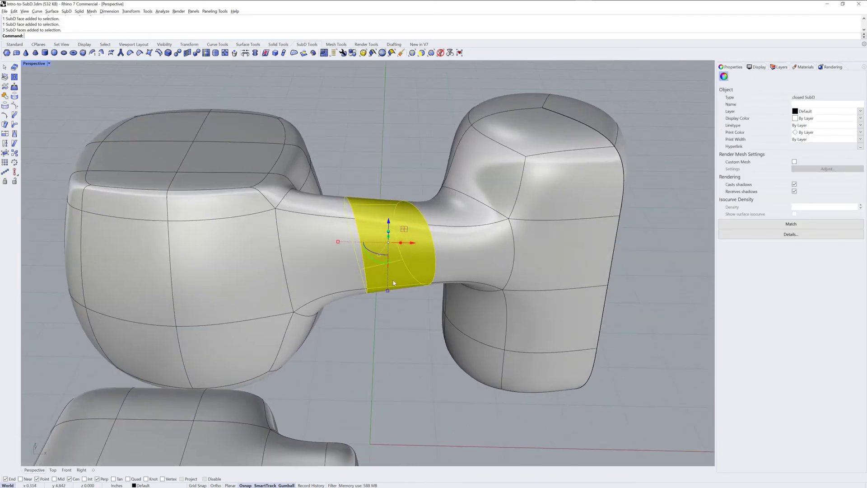
left_click_drag(388, 286, 388, 264)
right_click_drag(411, 274, 360, 267)
left_click(376, 336)
Step: Bridge the middle segment's side face on the sphere-cylinder connection to the facing side face of the box
left_click(437, 208, "ctrl+shift")
left_click(294, 189, "ctrl+shift")
scroll(355, 221, "up", 3)
left_click(245, 53)
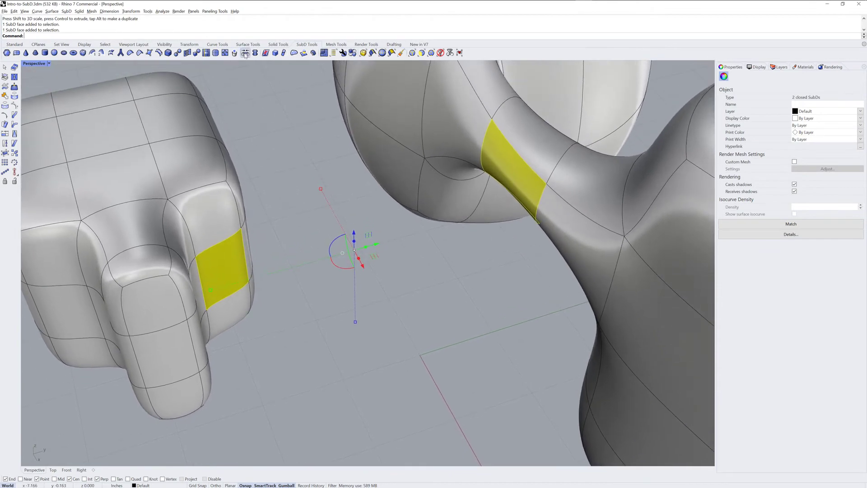
left_click(508, 173)
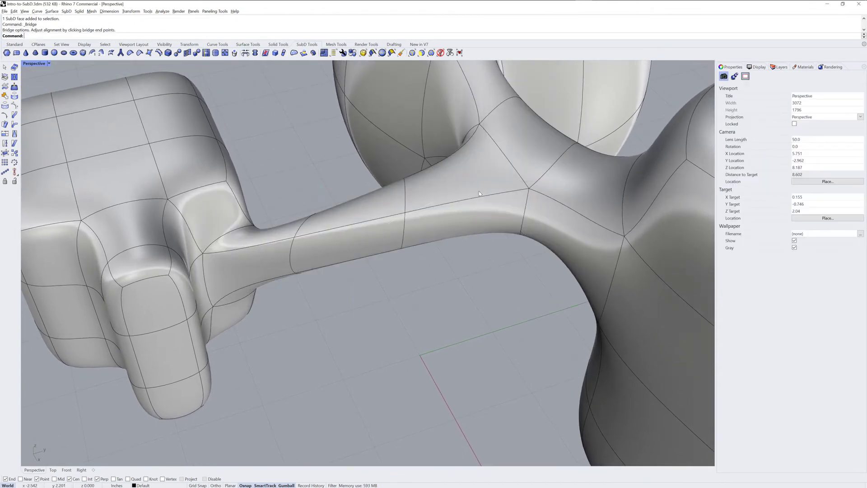
Step: Convert the bridged SubD to NURBS, keeping the original with DeleteInputObjects=No
right_click_drag(364, 224, 401, 284)
scroll(367, 255, "down", 8)
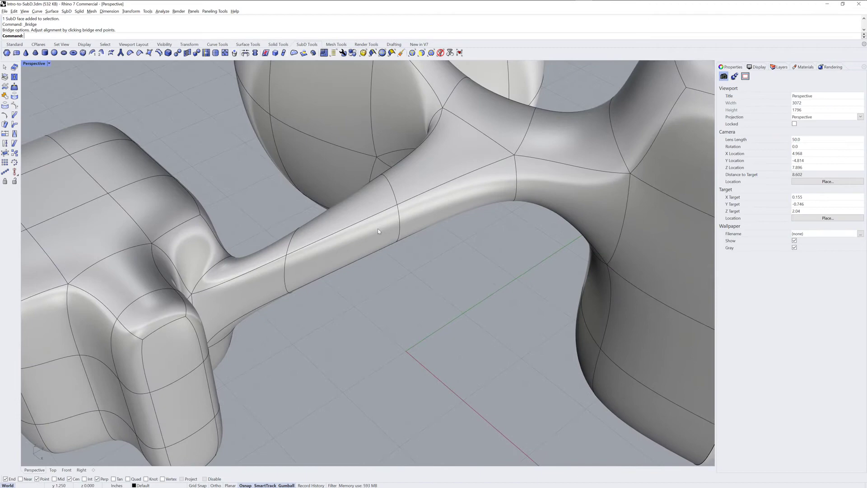
scroll(337, 288, "down", 2)
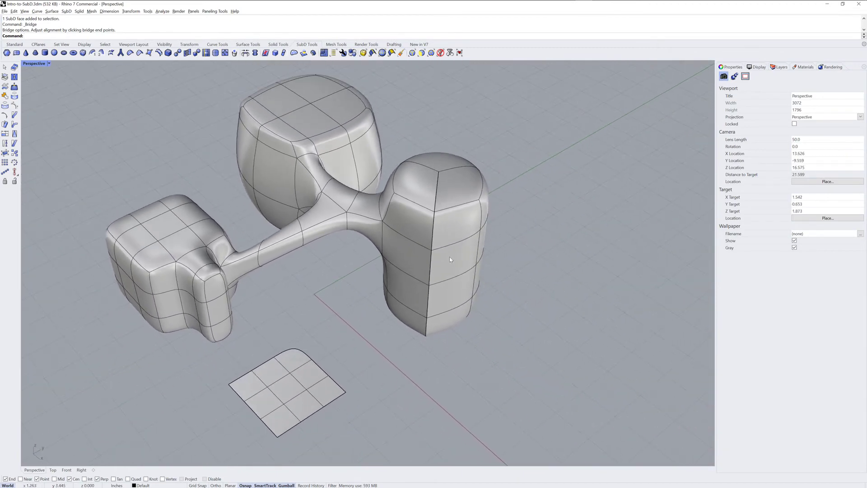
left_click(451, 257)
right_click_drag(564, 258, 582, 265, "shift")
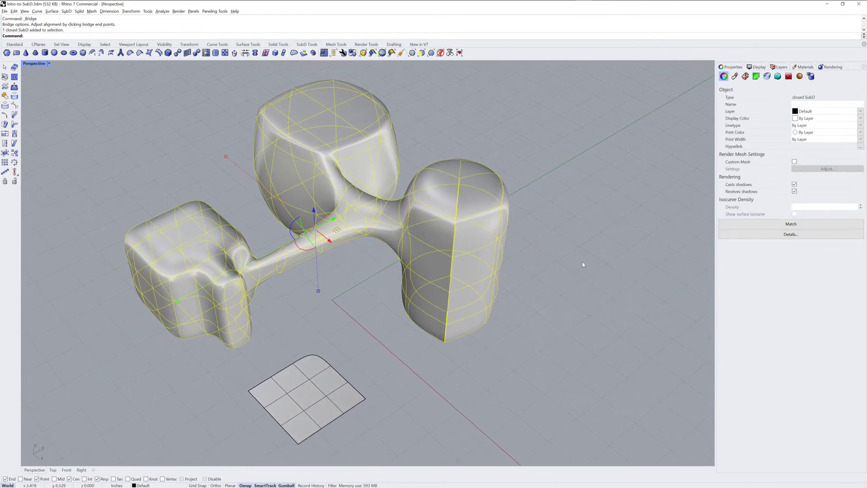
left_click(178, 53)
key("Return")
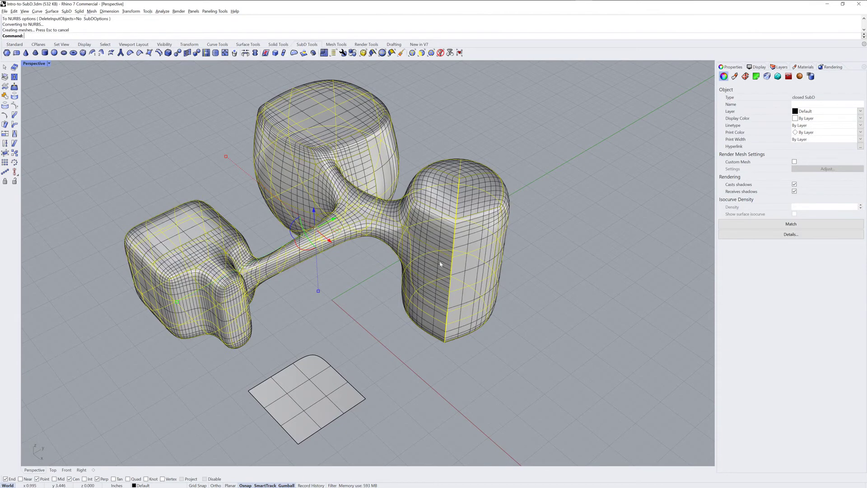
Step: Move the SubD original along the green axis so it stands apart from its NURBS copy
left_click_drag(332, 243, 560, 232)
left_click(534, 255)
right_click_drag(533, 255, 378, 334, "shift")
Step: Hide the surface isocurves of the NURBS polysurface and show them again
left_click(378, 334)
right_click_drag(471, 316, 424, 315, "shift")
left_click(795, 215)
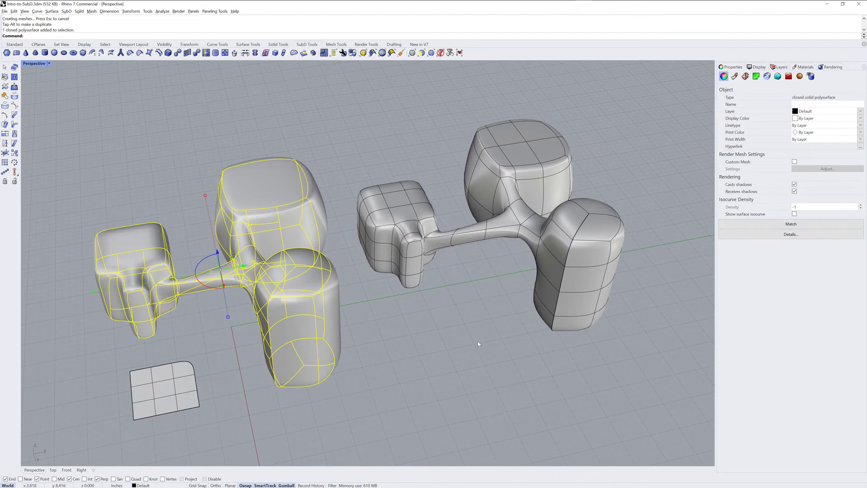
left_click(451, 357)
mouse_move(340, 330)
right_mouse_down()
mouse_move(397, 299)
mouse_move(343, 329)
right_mouse_up()
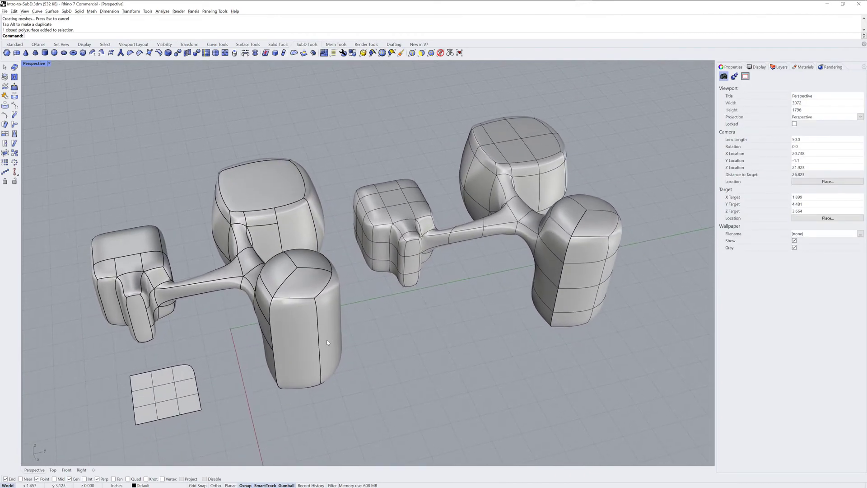
left_click(327, 343)
left_click(794, 214)
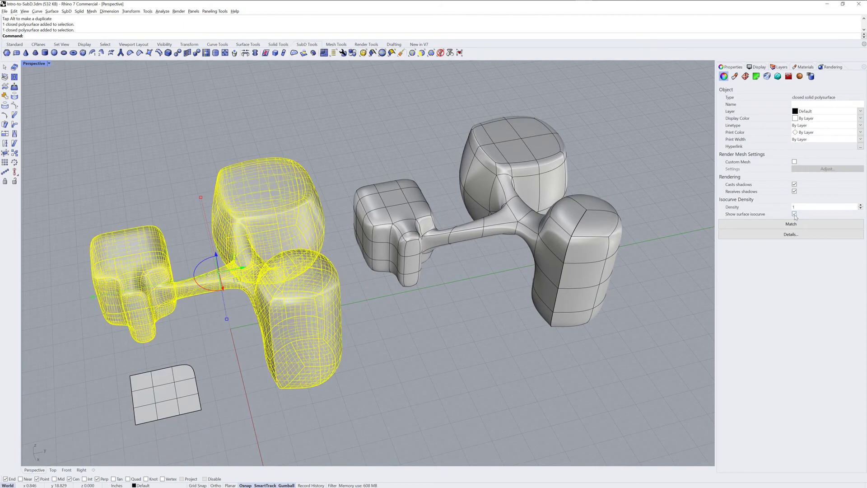
left_click(447, 336)
Step: Create a polygon mesh sphere on the open ground in front of the SubD box, with 6 vertical and 12 around faces
right_click_drag(444, 320, 444, 291, "ctrl")
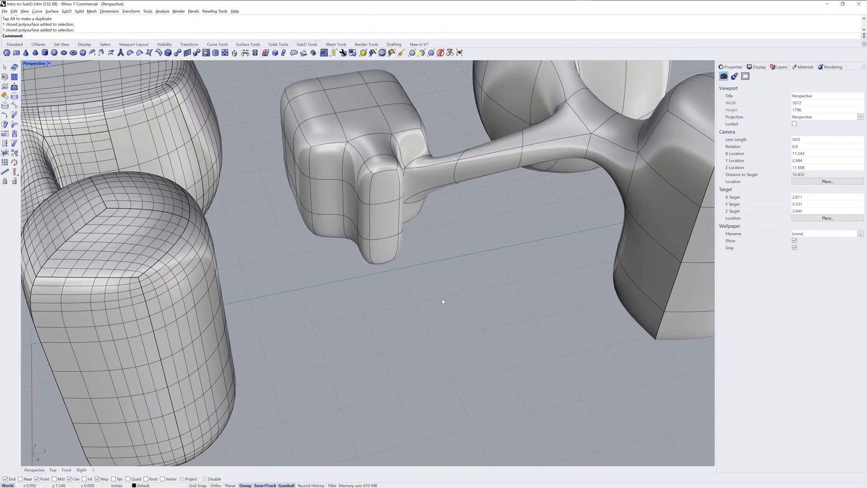
right_click_drag(442, 302, 434, 221, "shift")
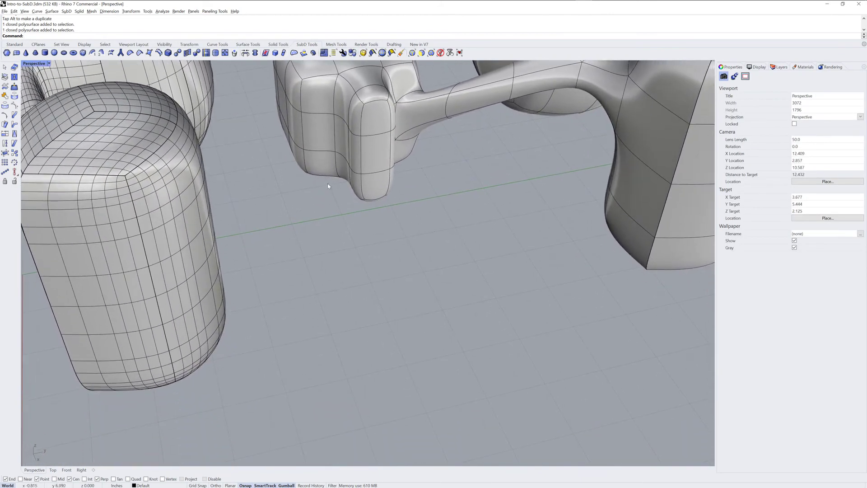
left_click(91, 11)
mouse_move(135, 26)
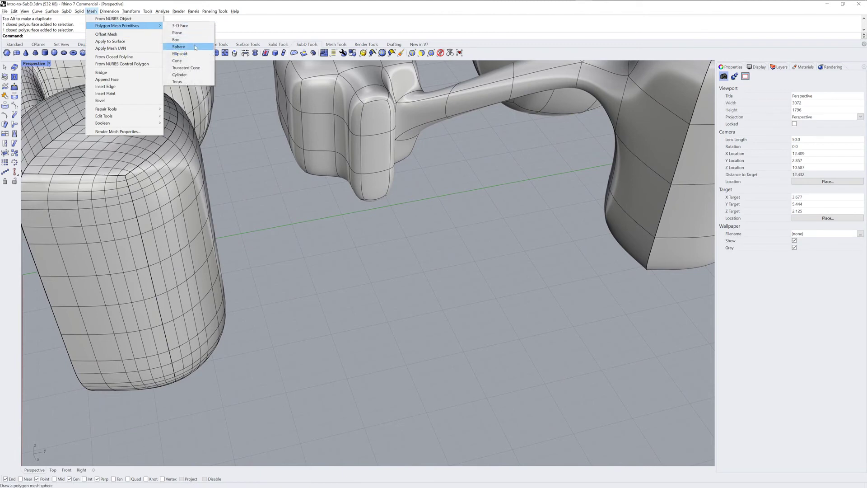
left_click(195, 47)
left_click(359, 310)
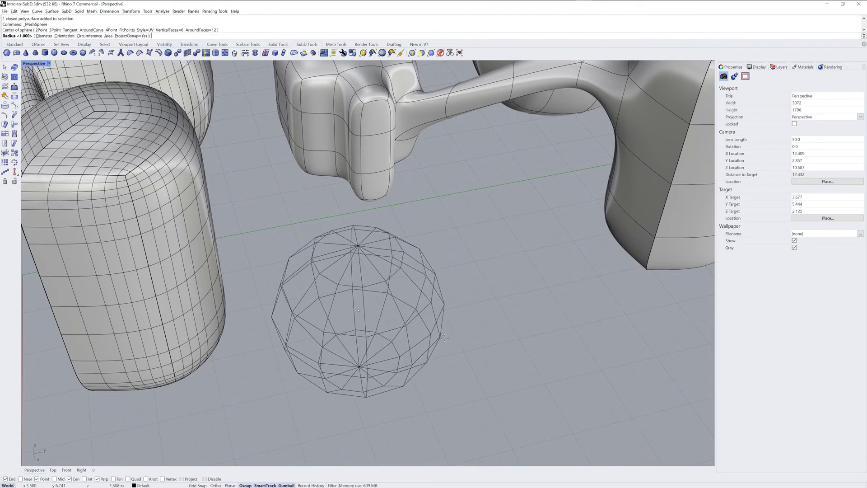
left_click(460, 346)
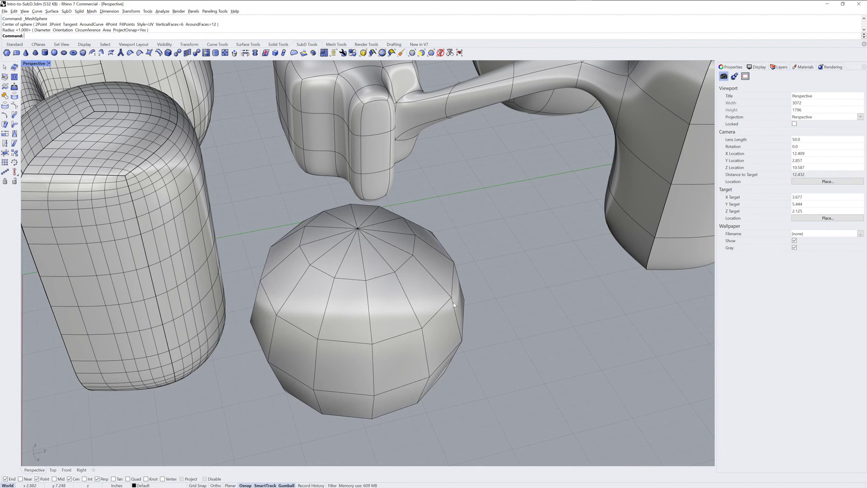
Step: Convert the mesh sphere to a SubD using its control points, without creases or corners, keeping the input mesh
left_click(436, 296)
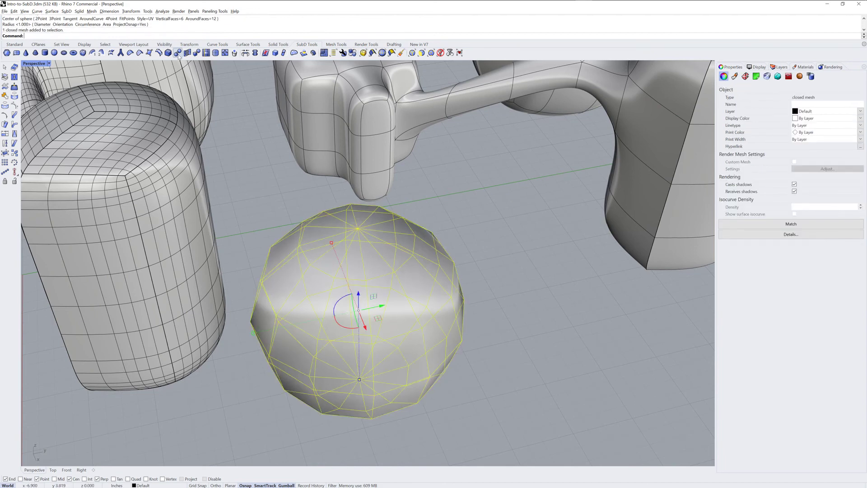
left_click(197, 53)
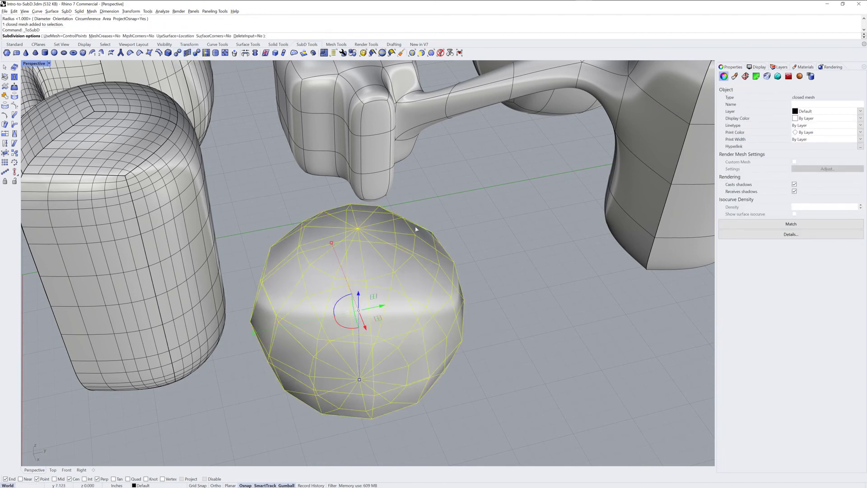
key("Return")
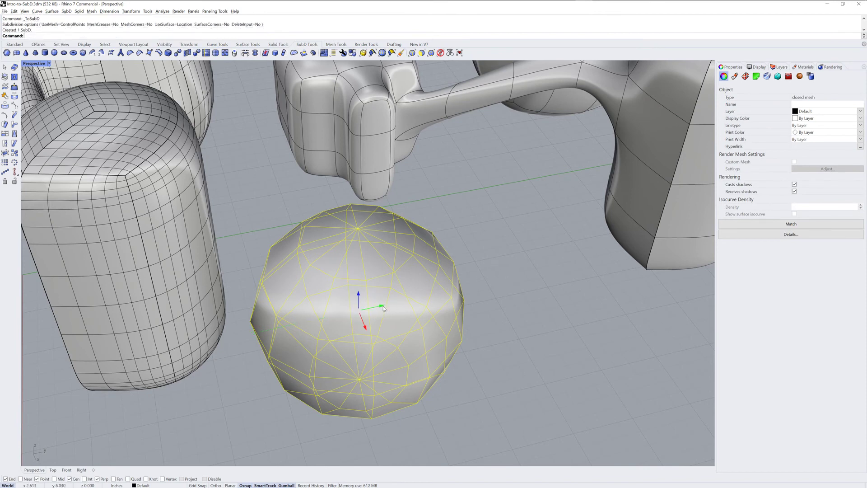
Step: Move the mesh sphere along the green axis so it stands beside its SubD copy
left_click_drag(398, 306, 576, 272)
left_click(497, 416)
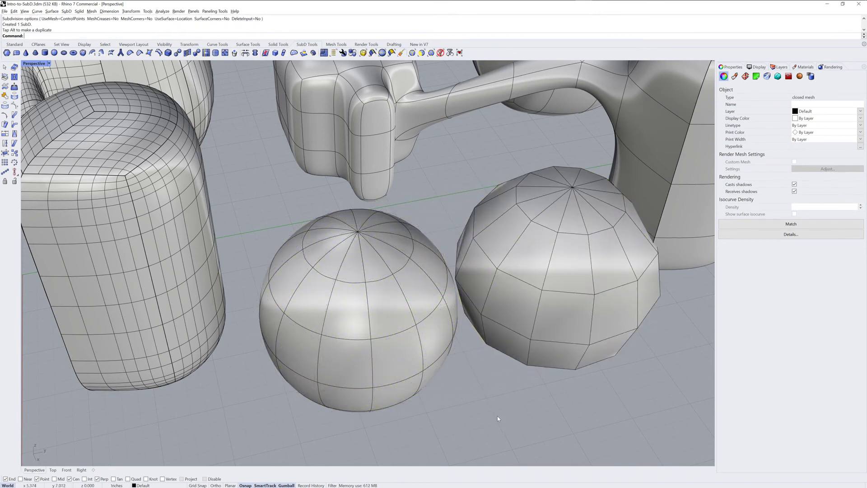
Step: Delete every other edge radiating from the top pole of the SubD sphere to simplify its cap
left_click(382, 256, "ctrl+shift")
left_click(386, 223, "ctrl+shift")
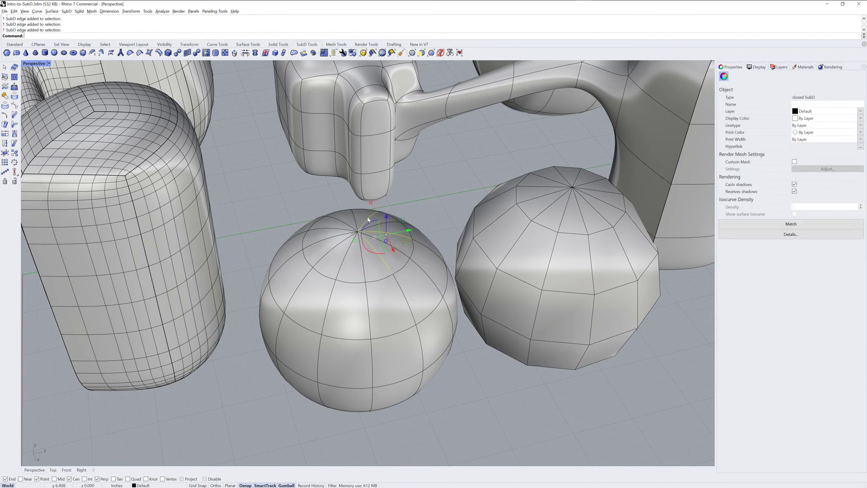
left_click(342, 222, "ctrl+shift")
left_click(327, 239, "ctrl+shift")
left_click(345, 258, "ctrl+shift")
key("Delete")
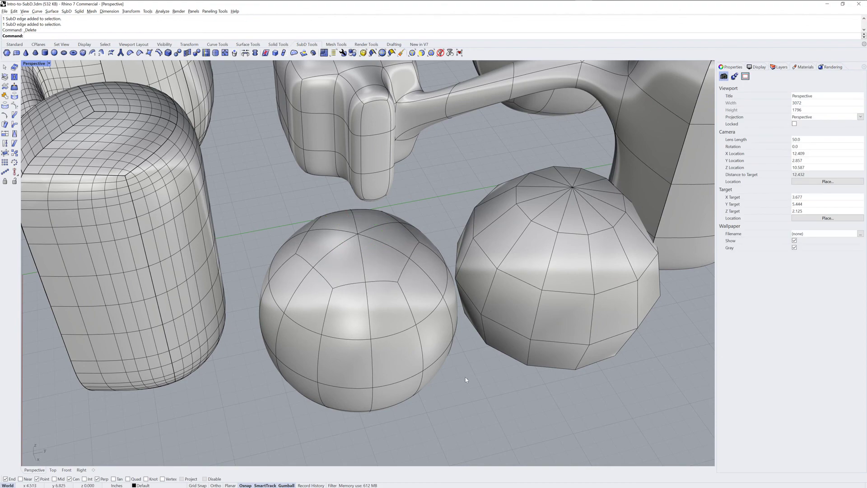
scroll(468, 378, "down", 3)
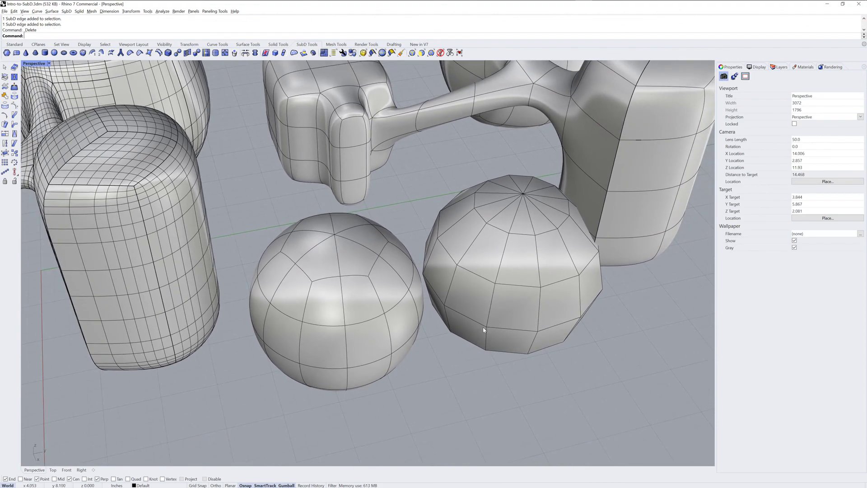
scroll(487, 330, "down", 12)
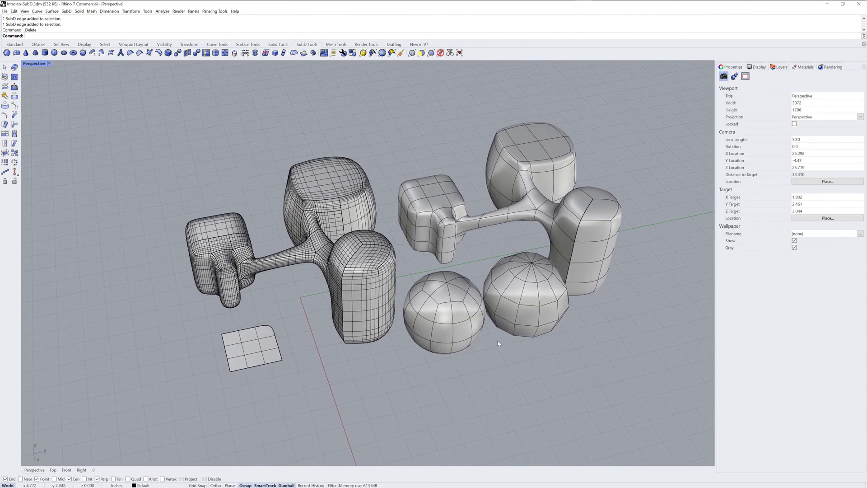
right_click_drag(477, 327, 467, 364, "shift")
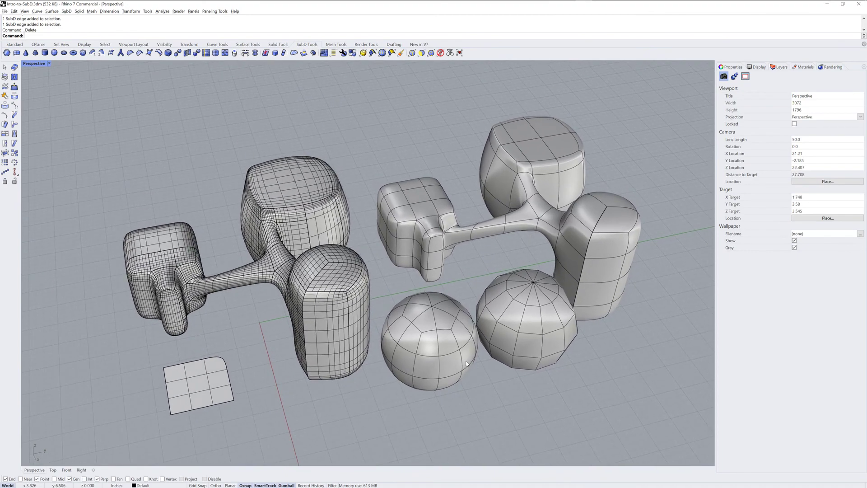